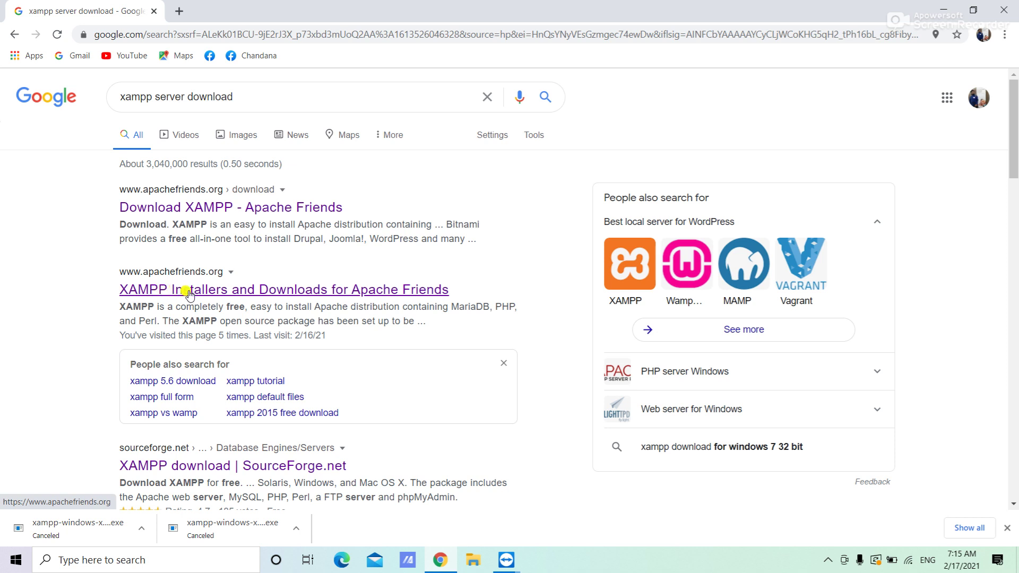
Step: Download the XAMPP 8.0.2 installer for Windows from the Apache Friends site and minimize the browser
click(329, 291)
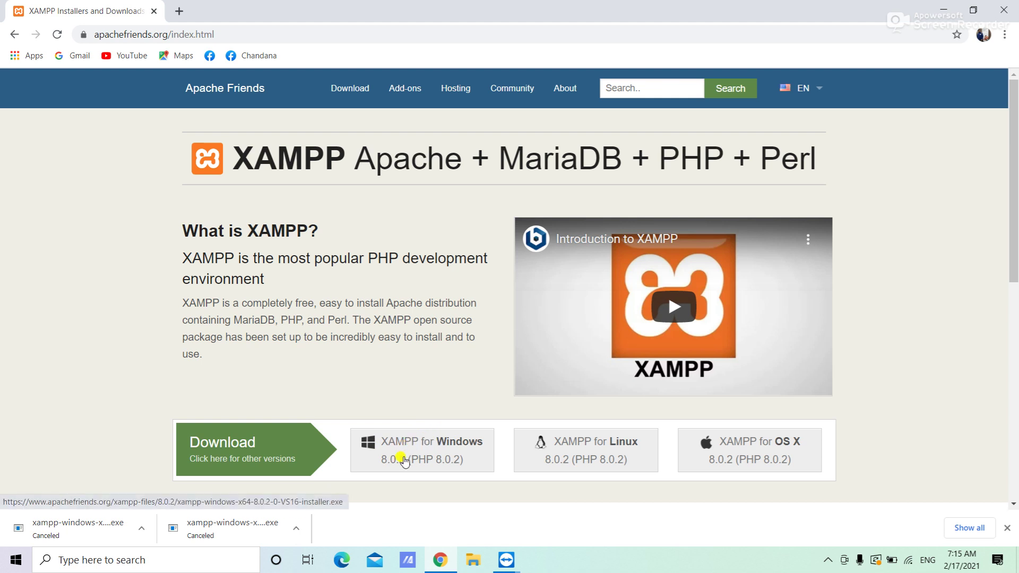
click(439, 454)
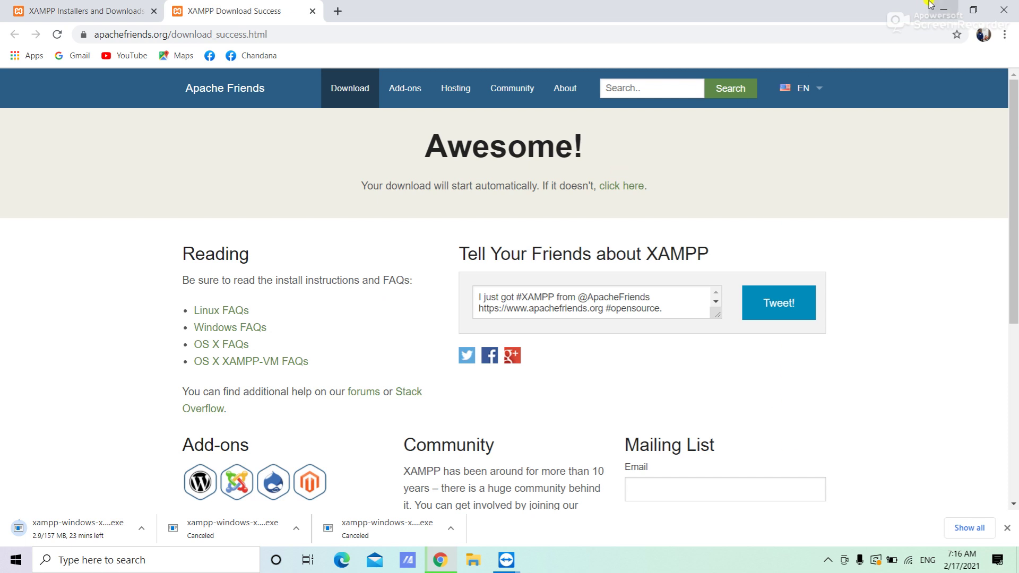
click(942, 10)
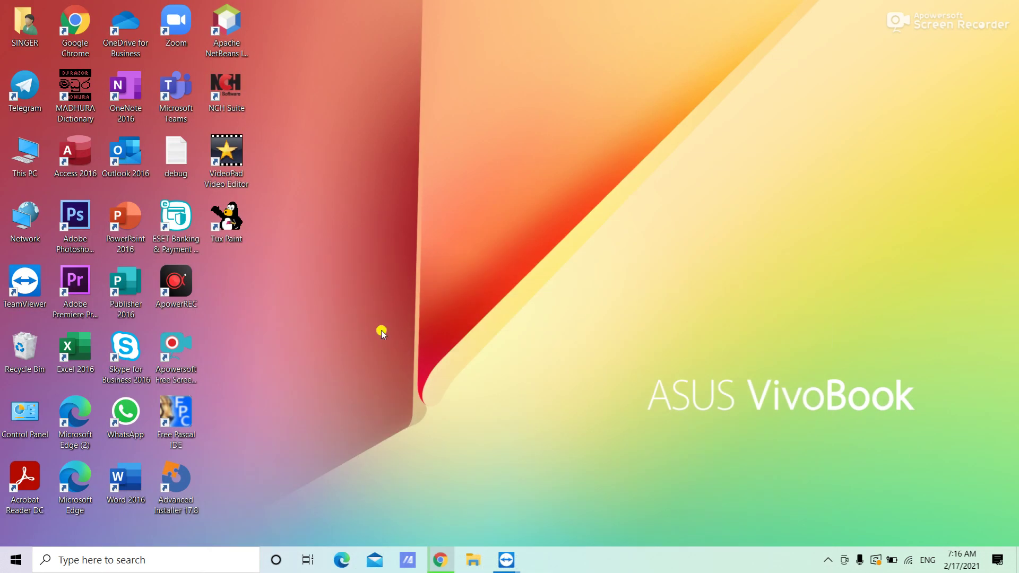
Step: Run the xampp-windows-x64-8.0.1-1-VS16 installer from the wp folder on the D: drive and allow it to make changes
click(475, 563)
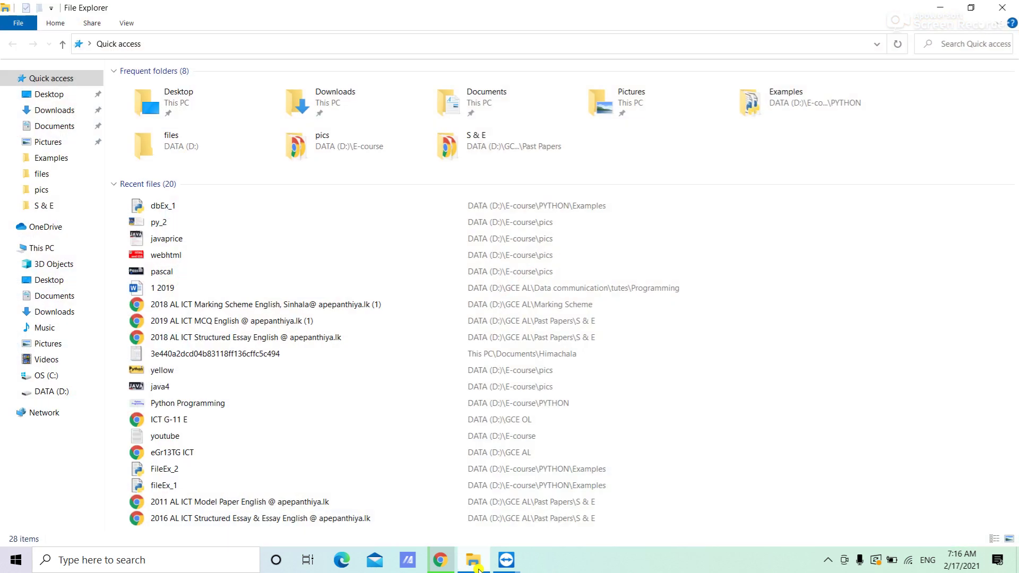
click(47, 396)
double_click(141, 292)
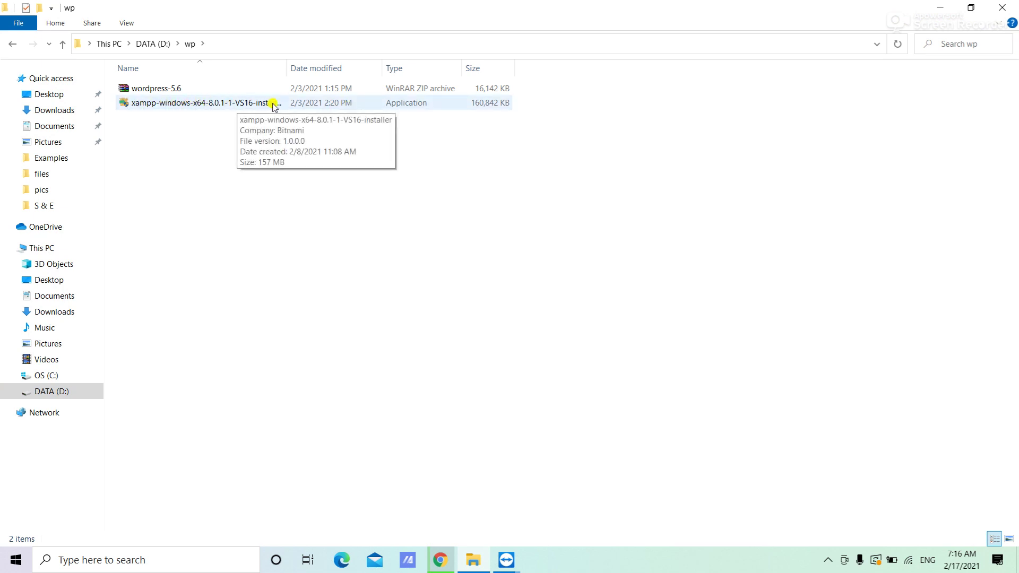
double_click(206, 104)
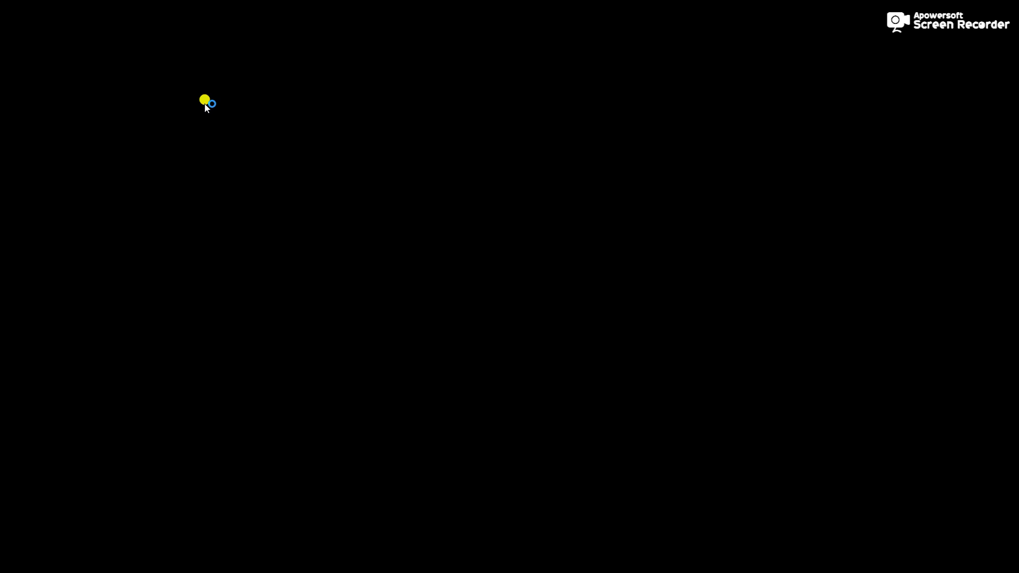
click(439, 376)
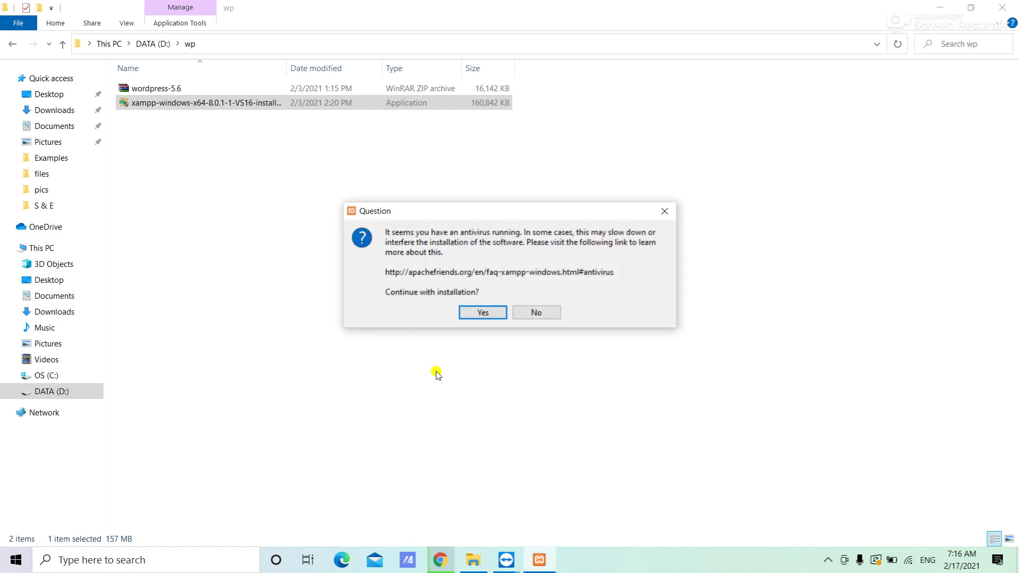
Step: Accept the antivirus and User Account Control notices and proceed past the XAMPP setup welcome page
click(483, 313)
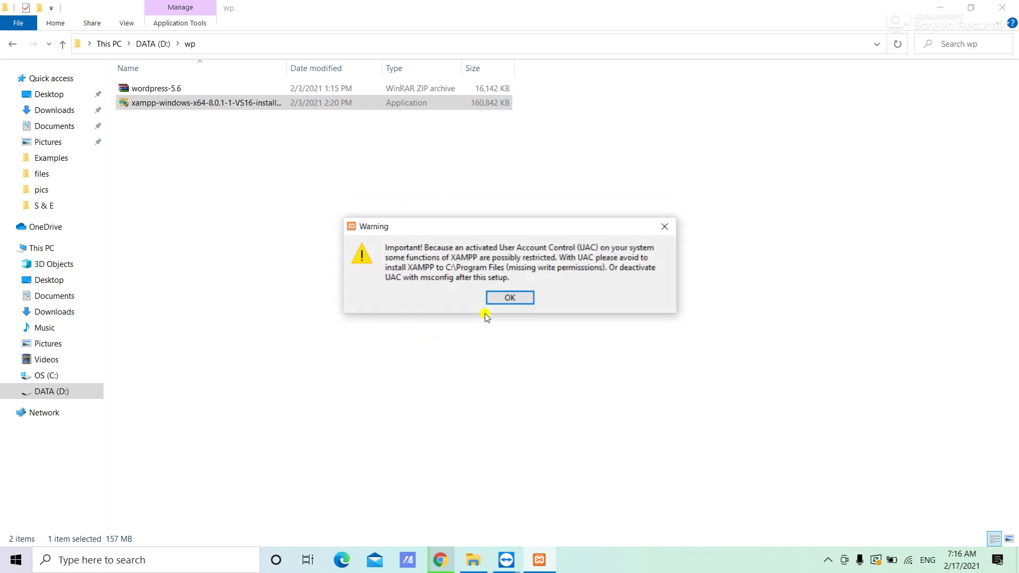
click(510, 298)
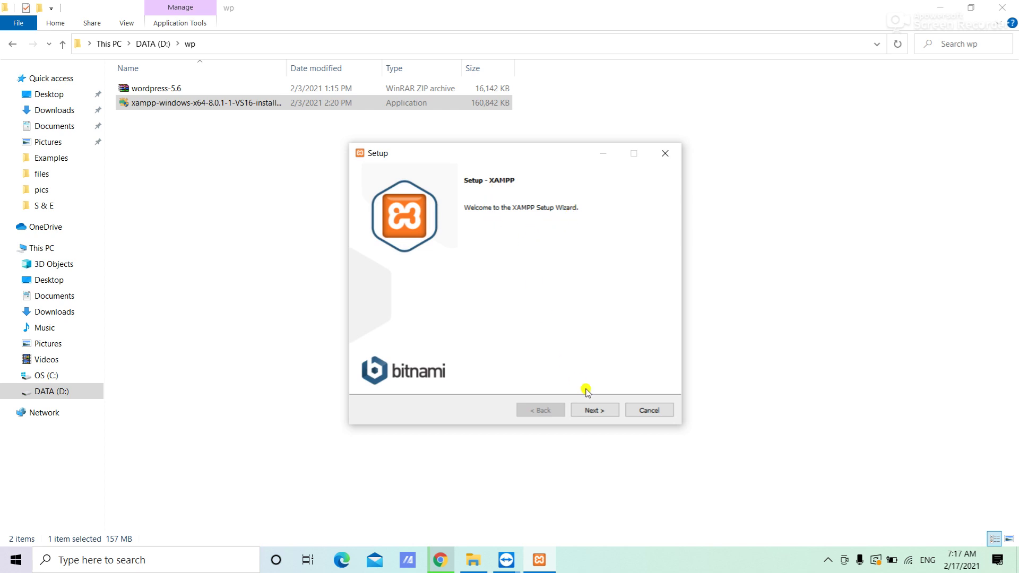
click(602, 406)
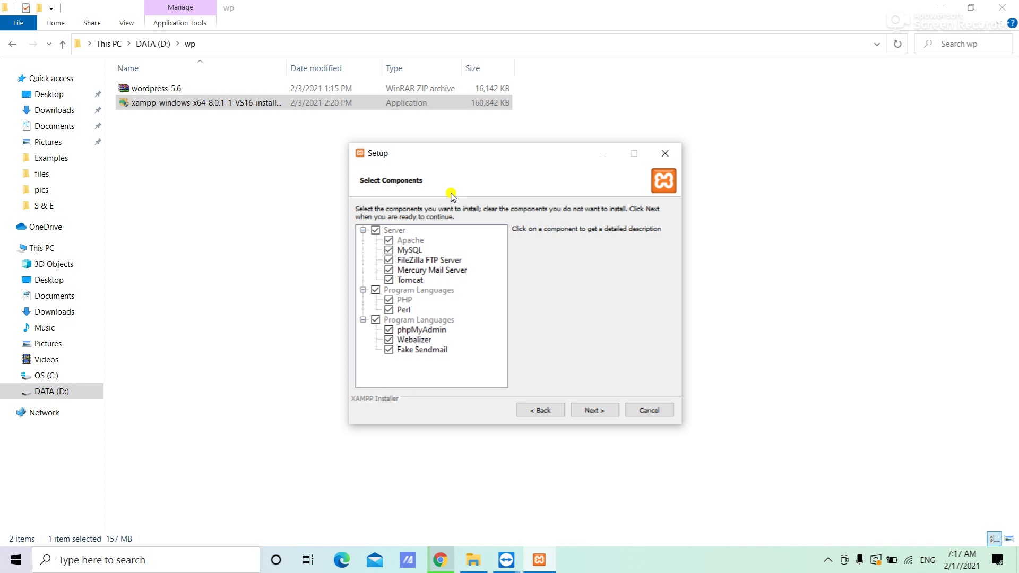
Step: Exclude FileZilla FTP Server, Mercury Mail Server, Tomcat, Perl, Webalizer and Fake Sendmail from the components to install
click(389, 260)
click(390, 271)
click(390, 281)
click(389, 310)
click(397, 341)
click(390, 351)
click(588, 408)
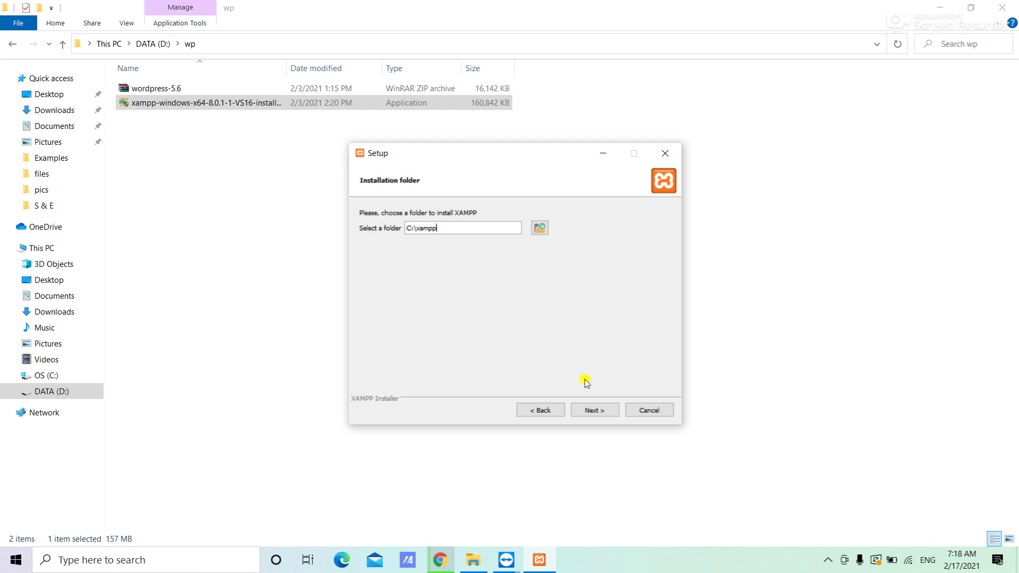
Step: Delete the existing xampp folder from the C: drive to free the C:\xampp installation folder
click(590, 412)
click(473, 561)
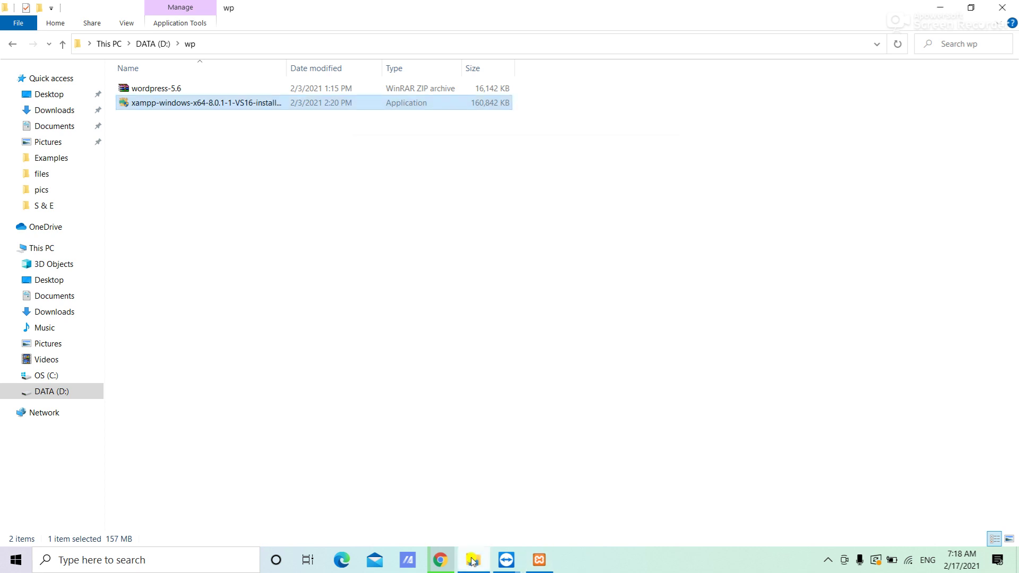
click(46, 376)
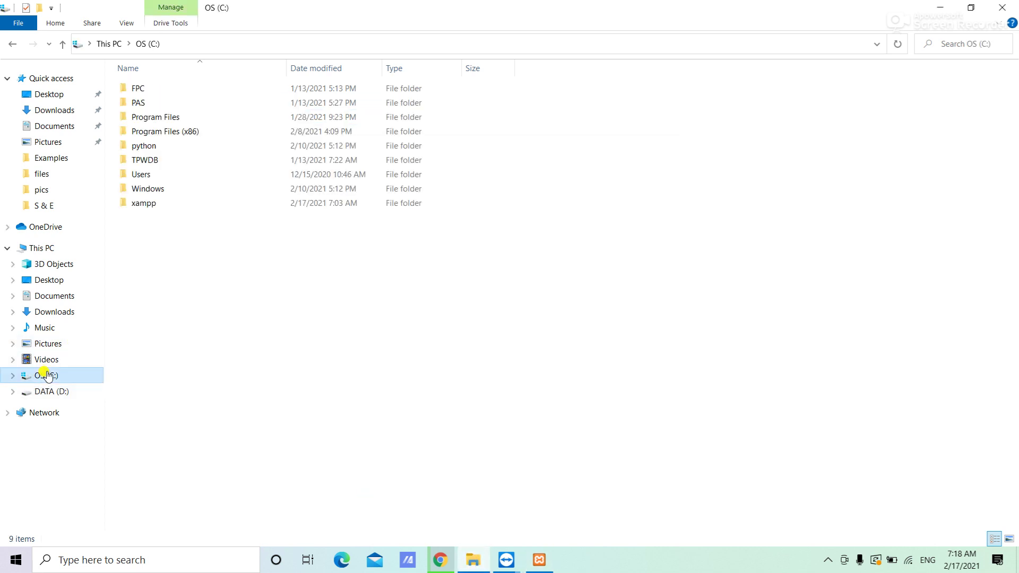
right_click(145, 204)
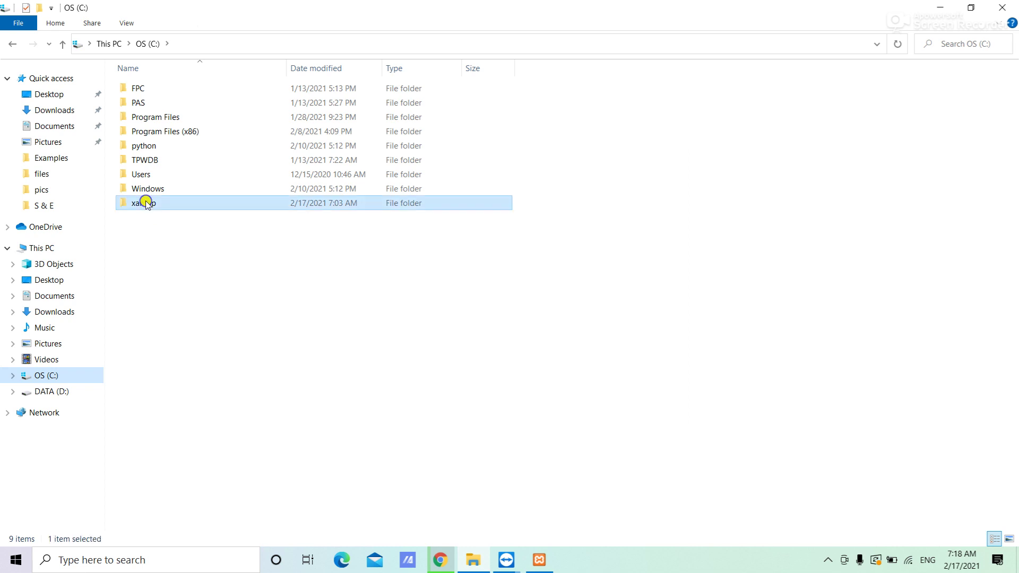
click(162, 502)
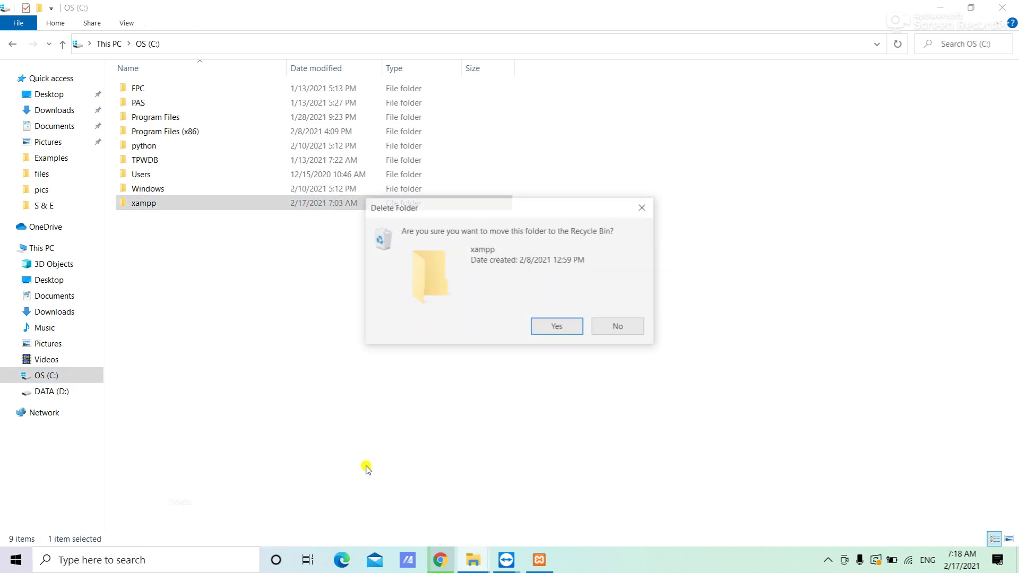
click(566, 329)
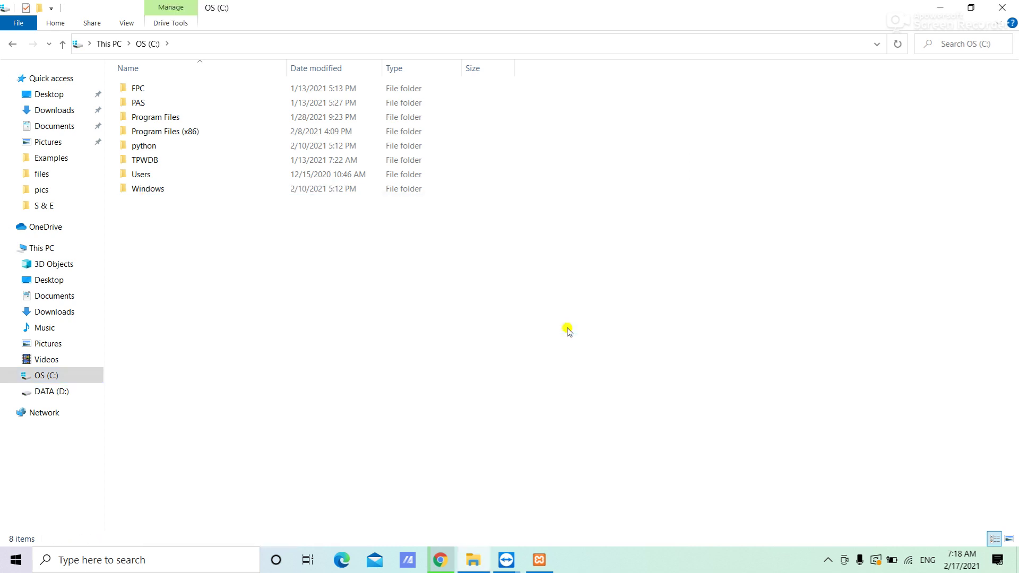
click(940, 8)
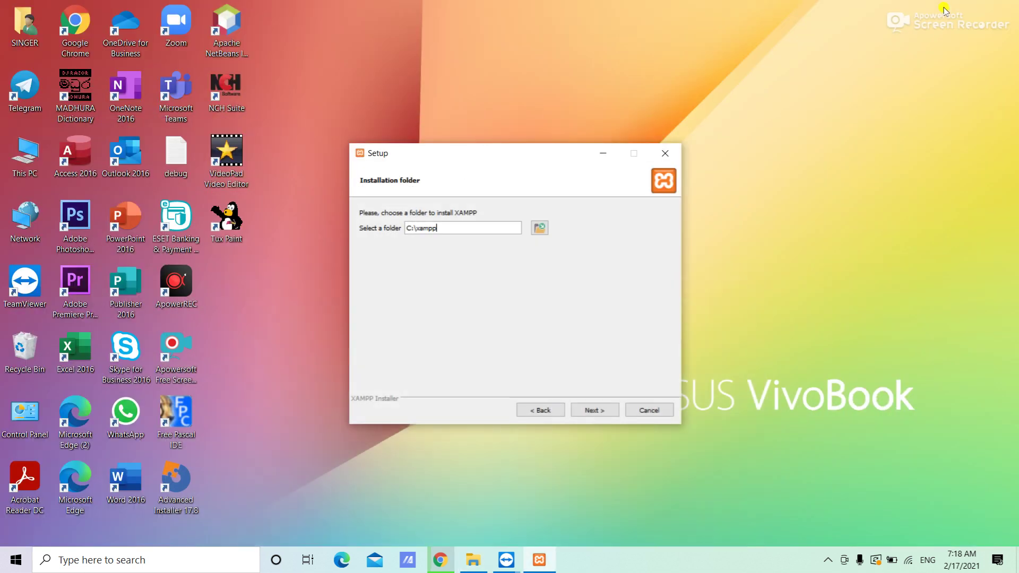
Step: Install XAMPP to C:\xampp in English with the option to learn more about Bitnami turned off
click(594, 411)
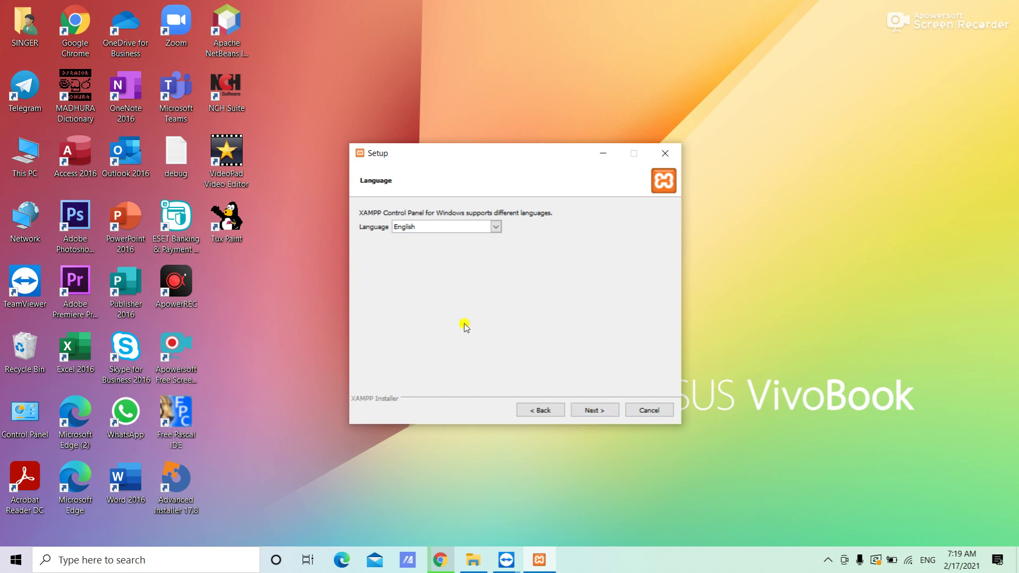
click(594, 412)
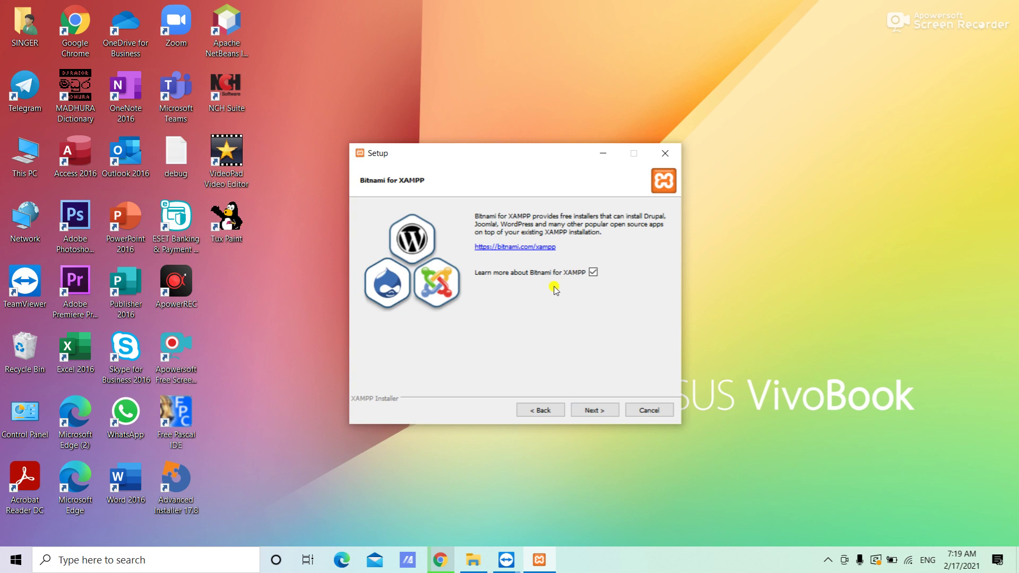
click(593, 273)
click(593, 412)
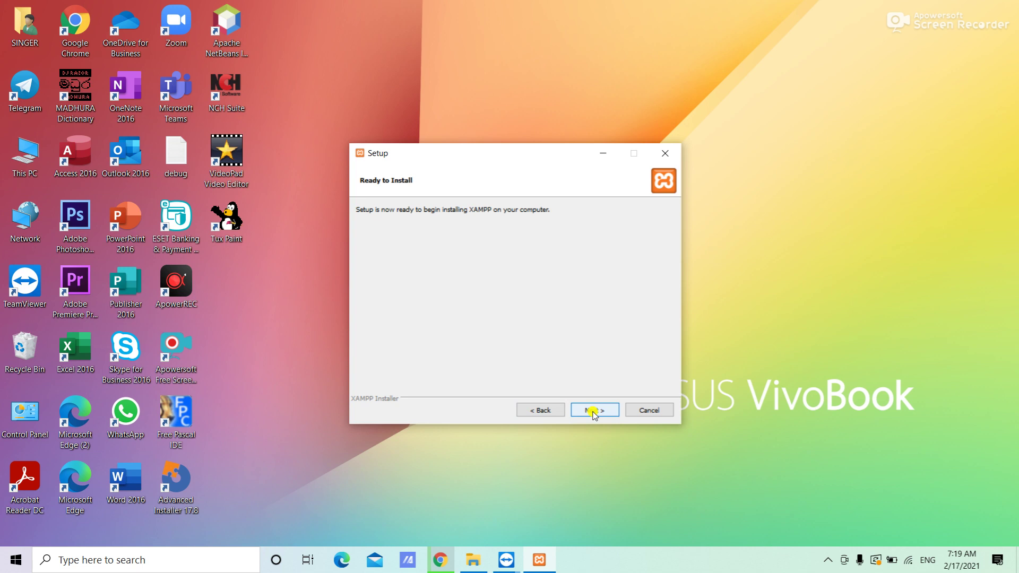
click(594, 412)
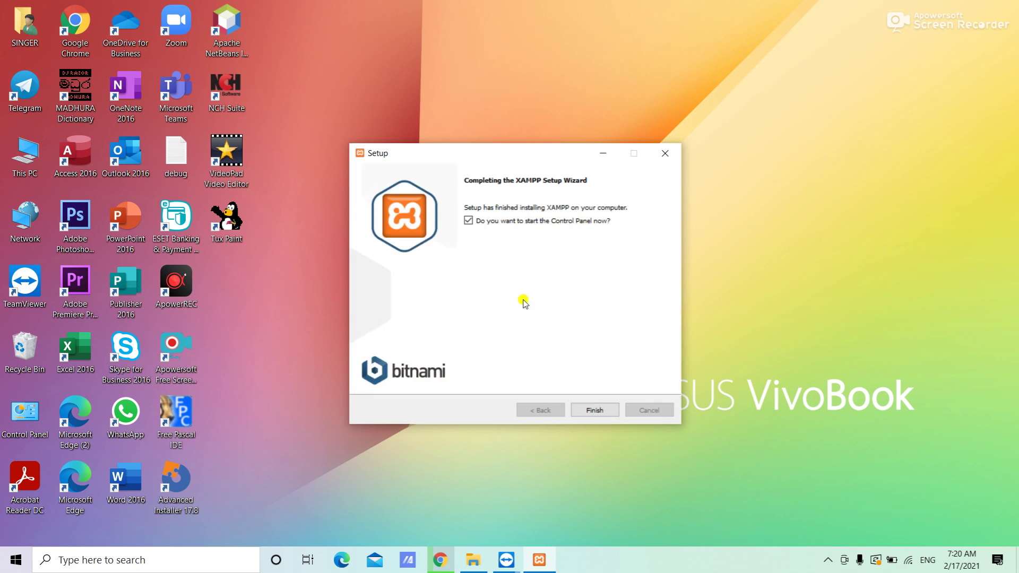
Step: Finish the setup with the XAMPP Control Panel launched, and start the Apache and MySQL modules
click(594, 412)
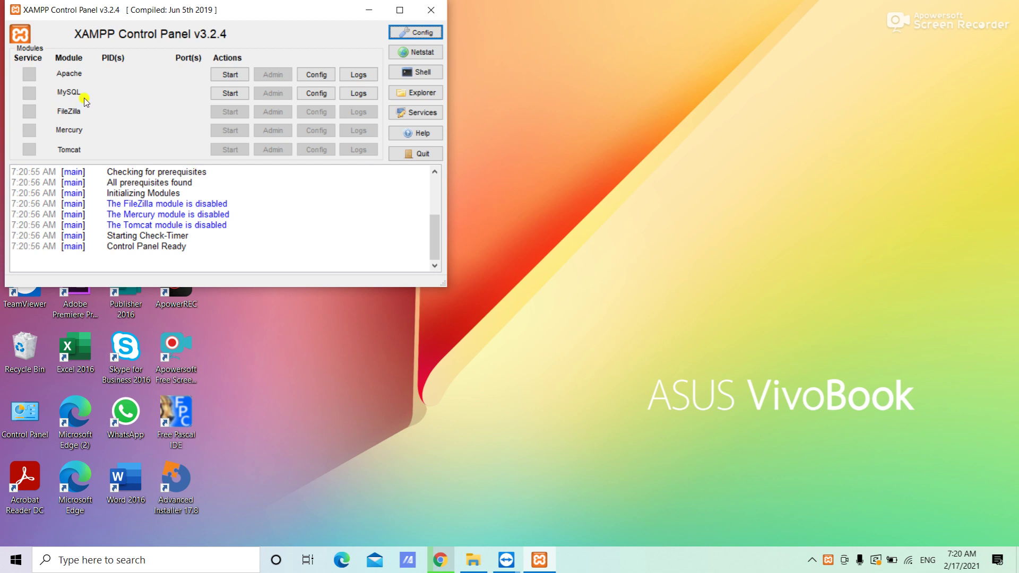
drag(279, 10, 552, 67)
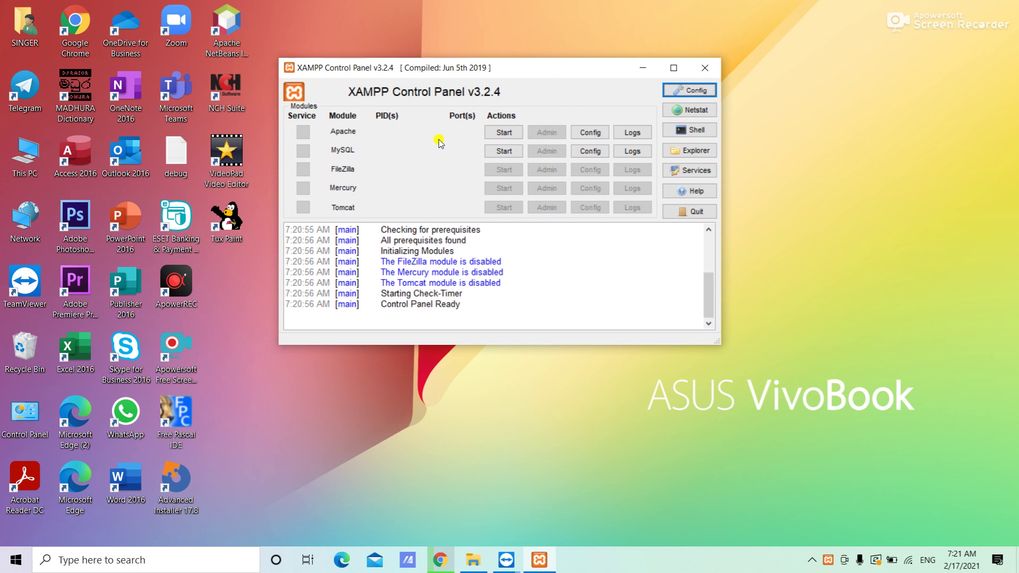
click(505, 133)
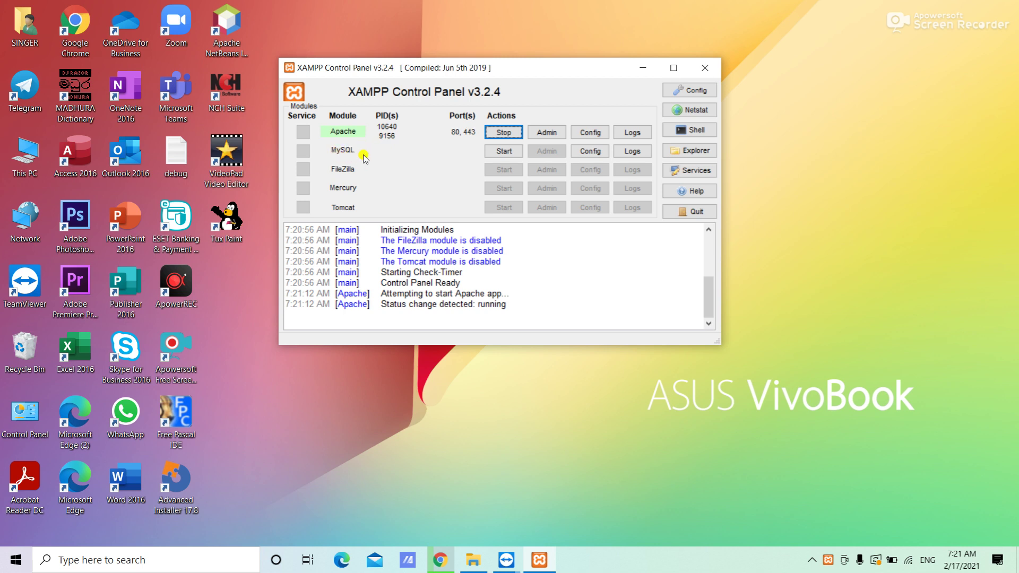
click(499, 152)
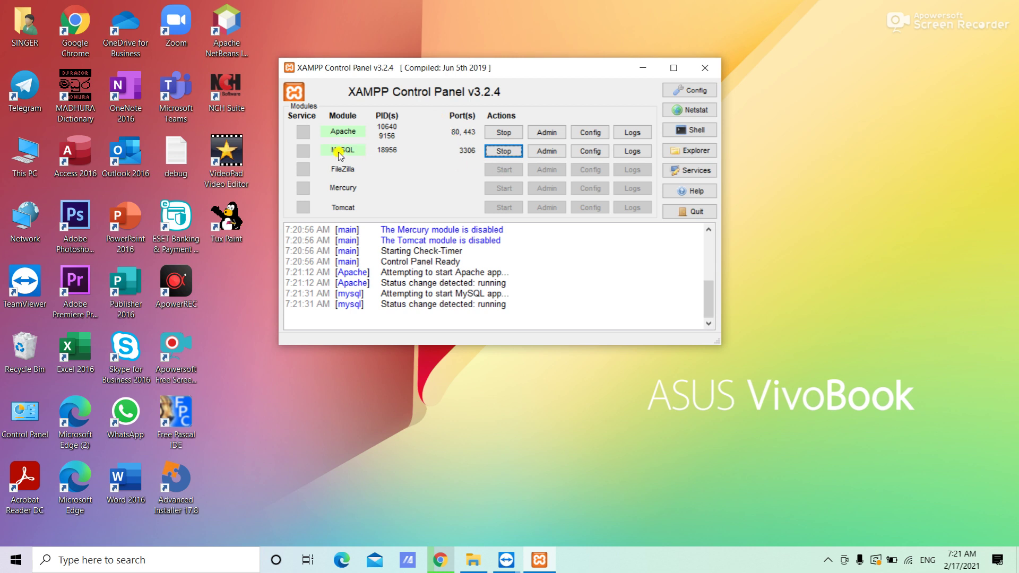
Step: Open phpMyAdmin for the MySQL module and create a database named School
click(542, 153)
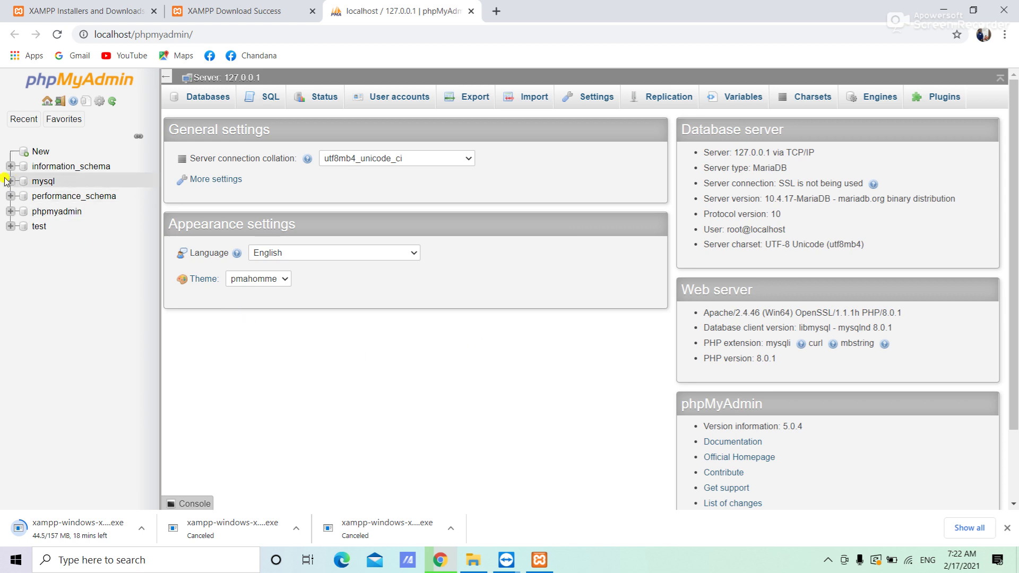
click(198, 100)
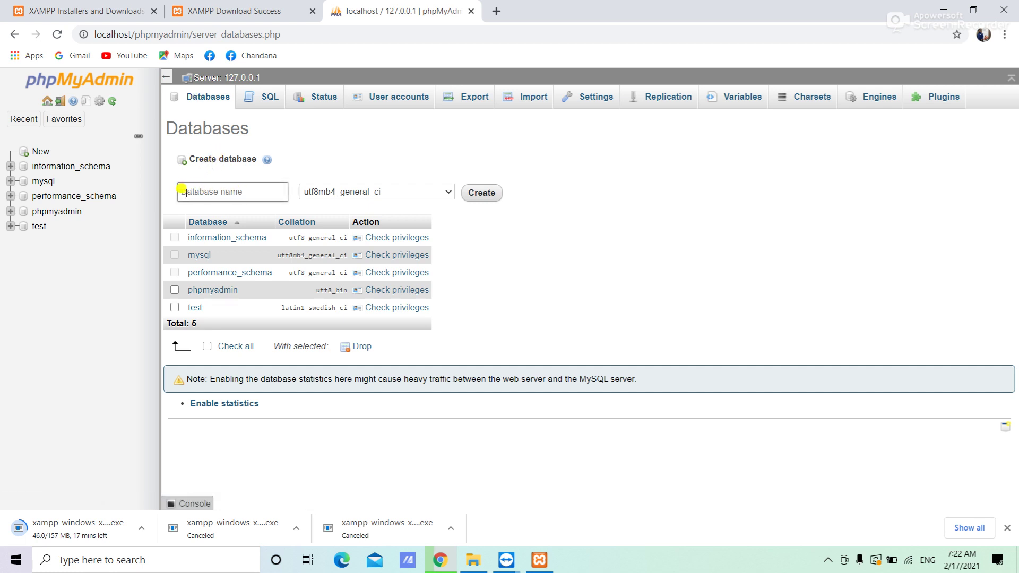
click(223, 192)
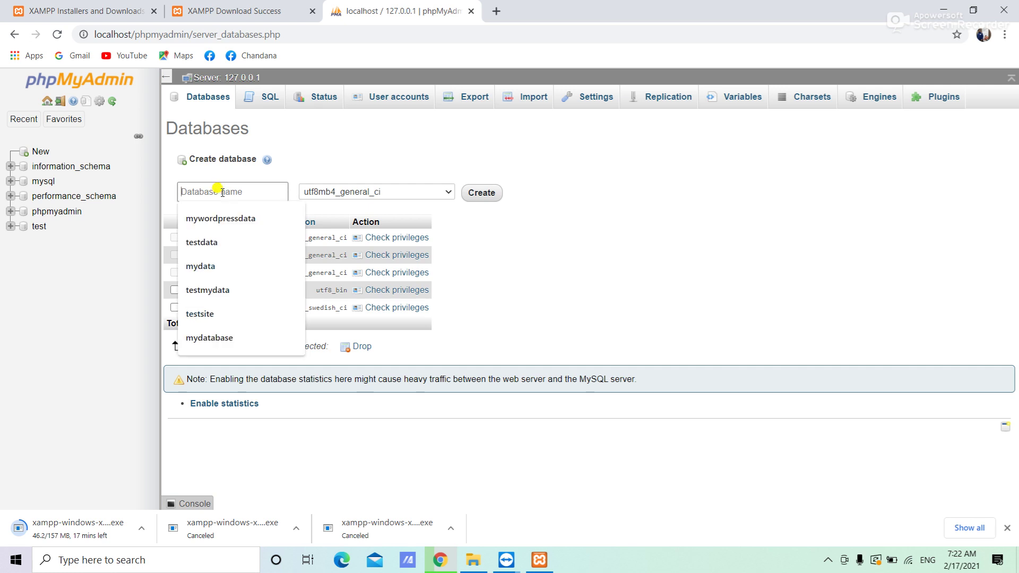
text(S)
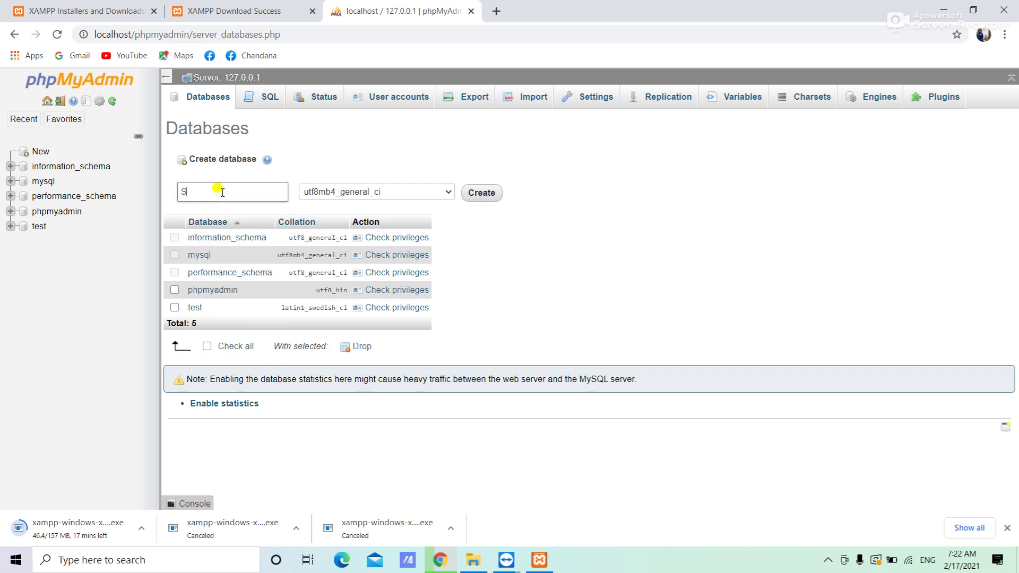
text(choll)
key(BackSpace)
text(ool)
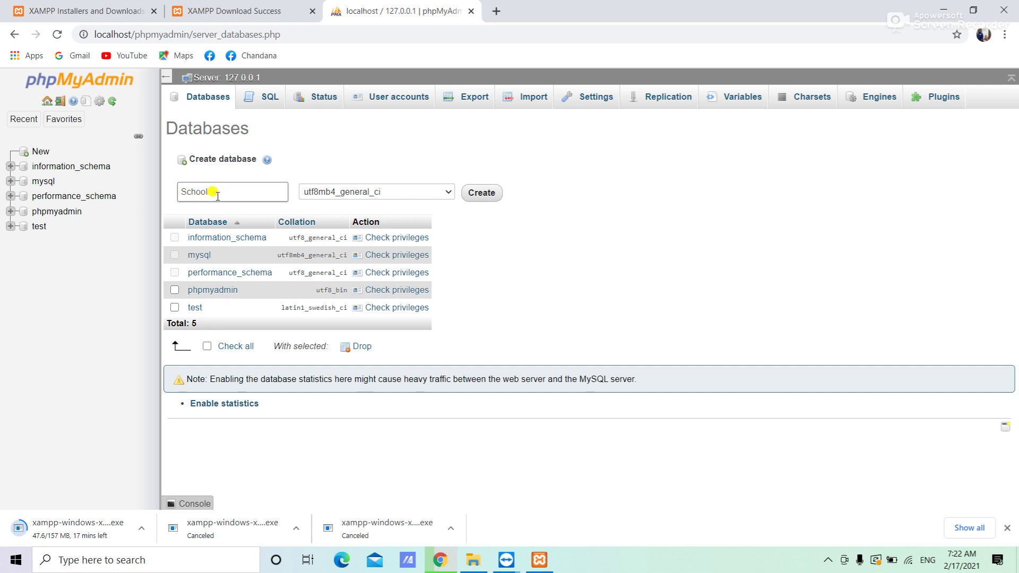
click(480, 195)
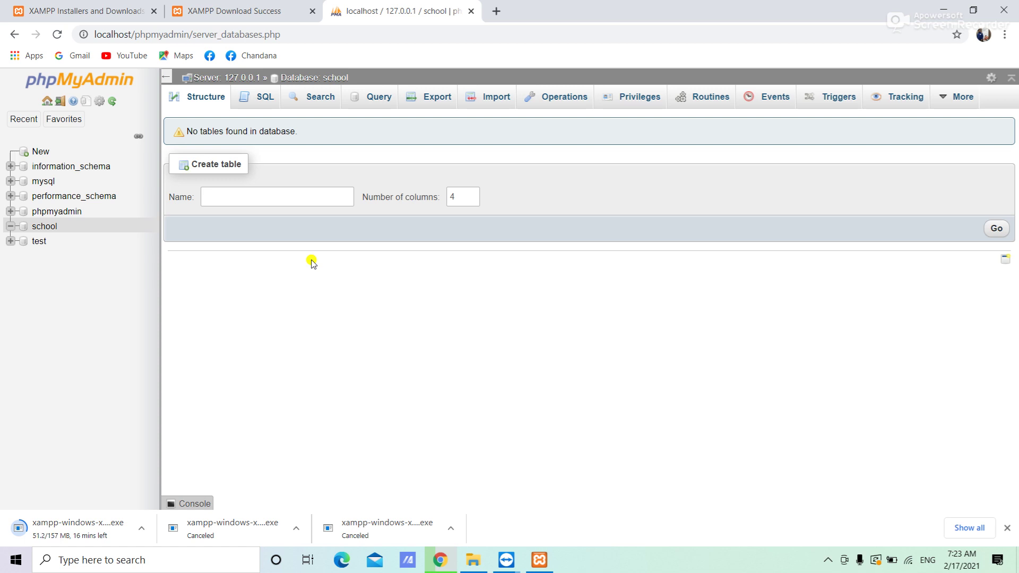
Step: Create a table named student with 3 columns in the school database
click(251, 196)
text(s)
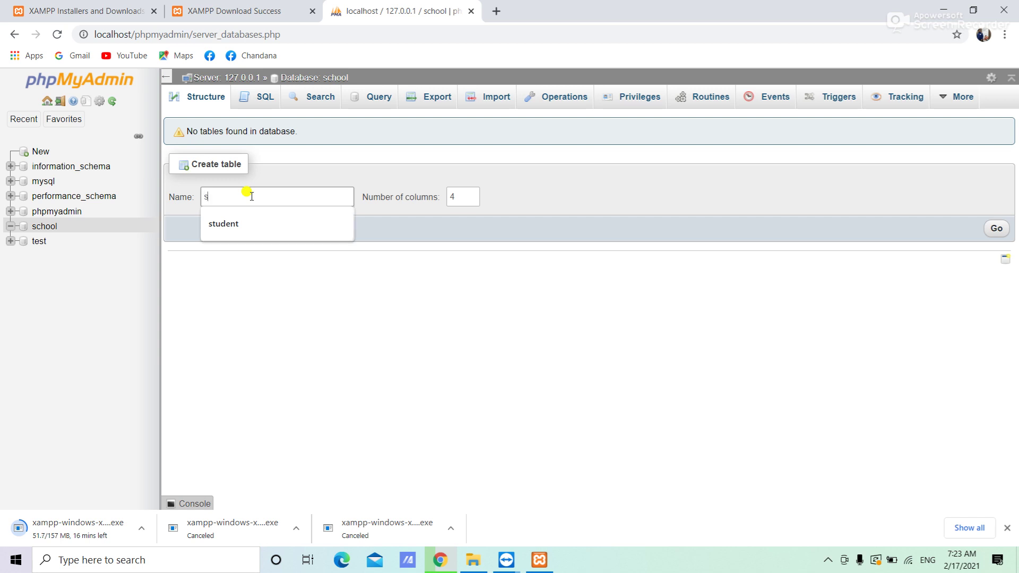
text(tudent)
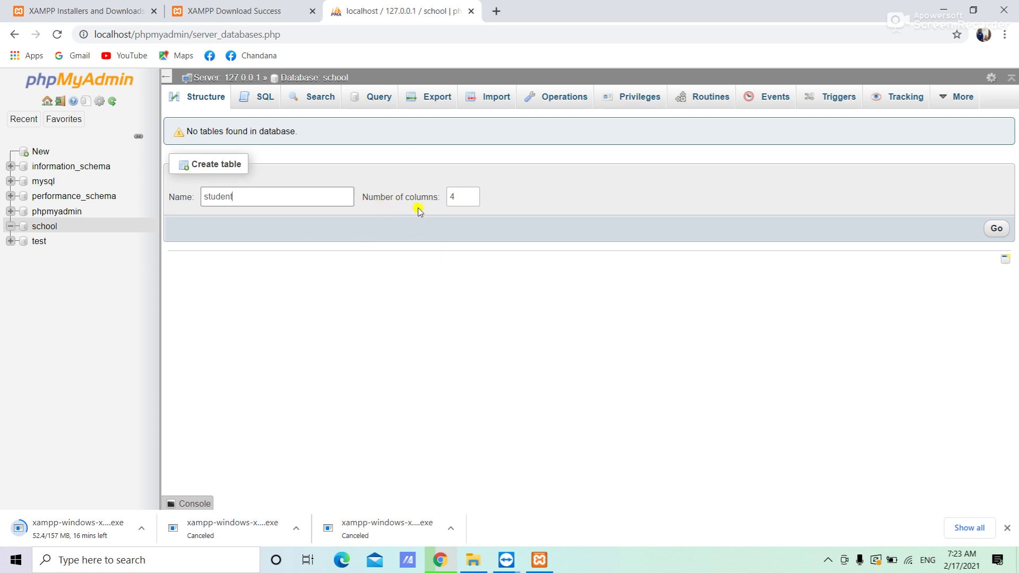
click(460, 198)
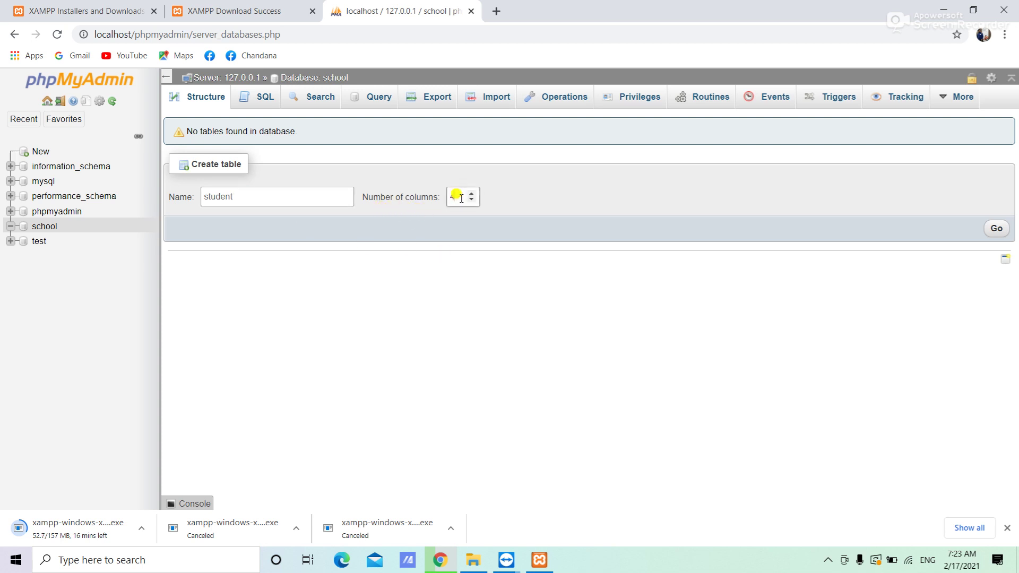
key(BackSpace)
text(5)
click(998, 232)
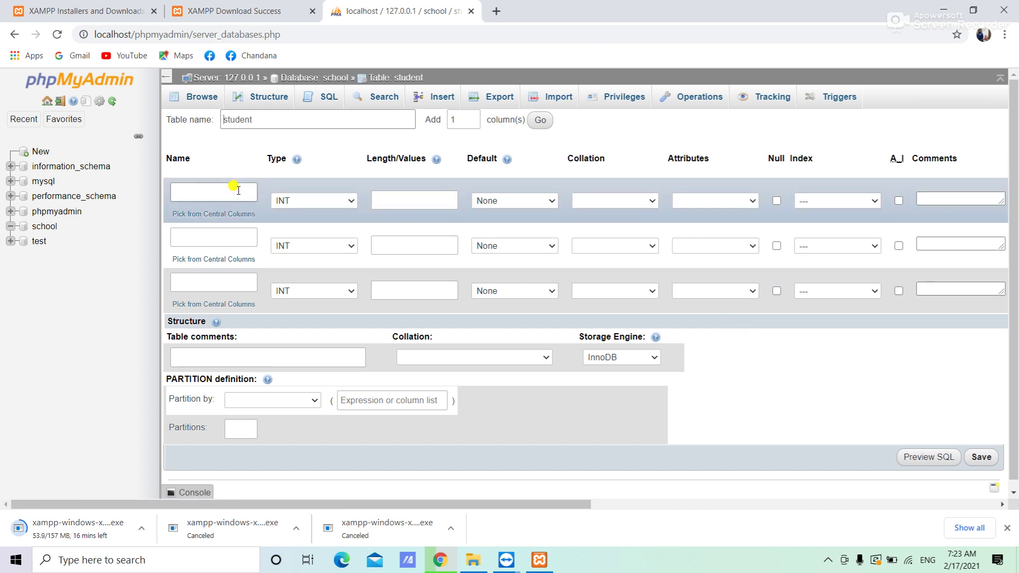
Step: Define the first column of the student table as stuno with type TEXT
click(195, 188)
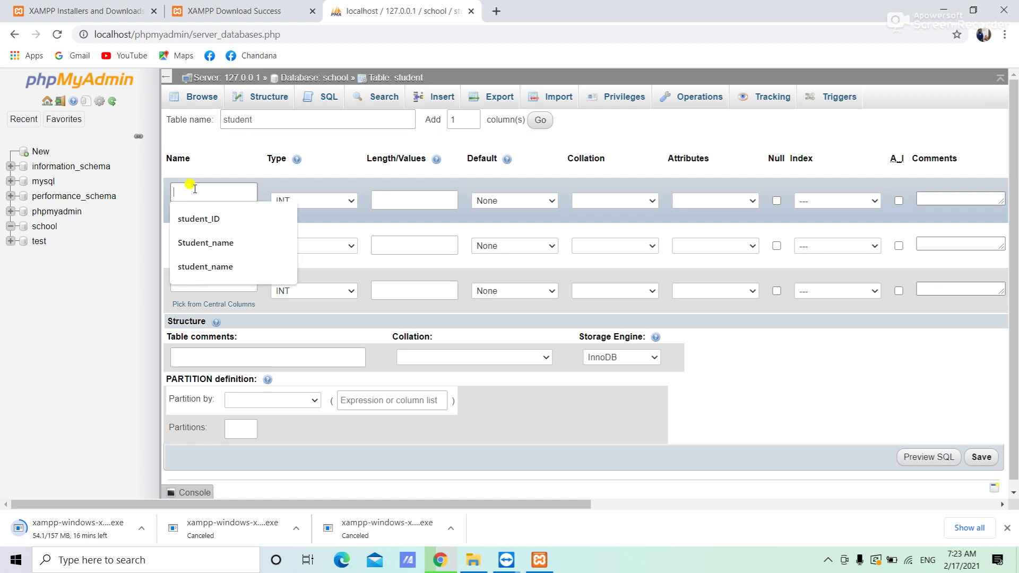
text(stuno)
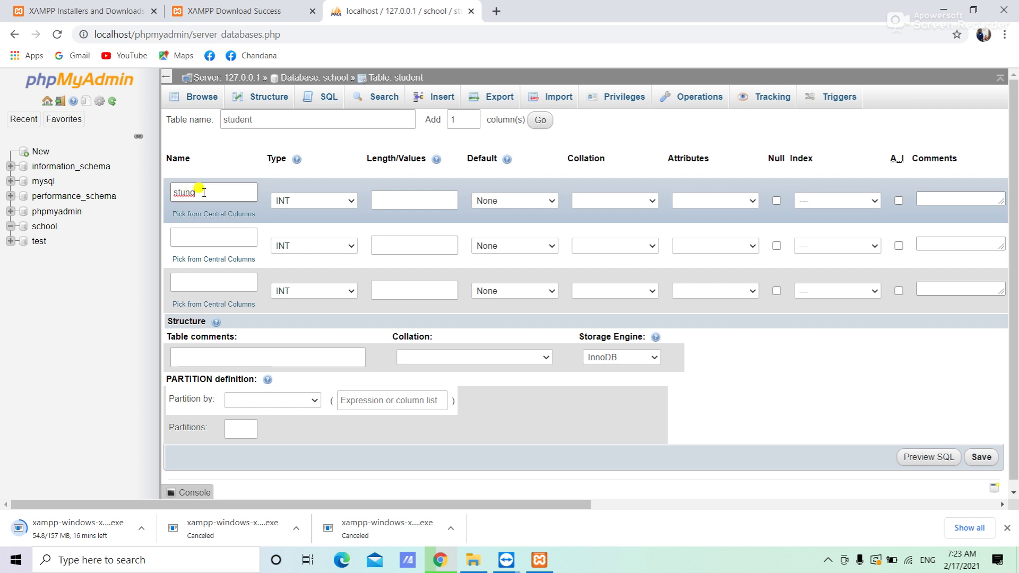
click(345, 203)
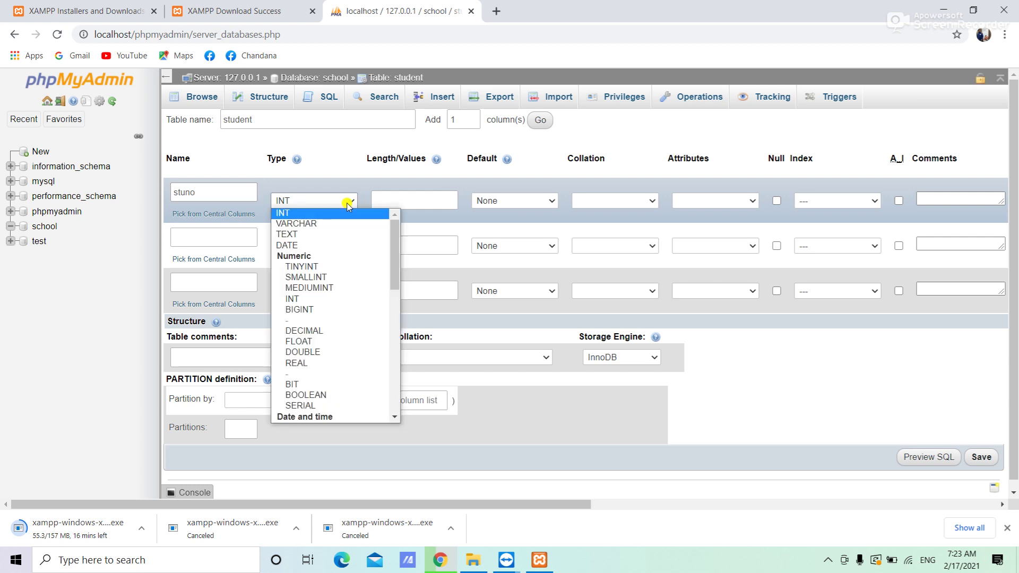
click(323, 236)
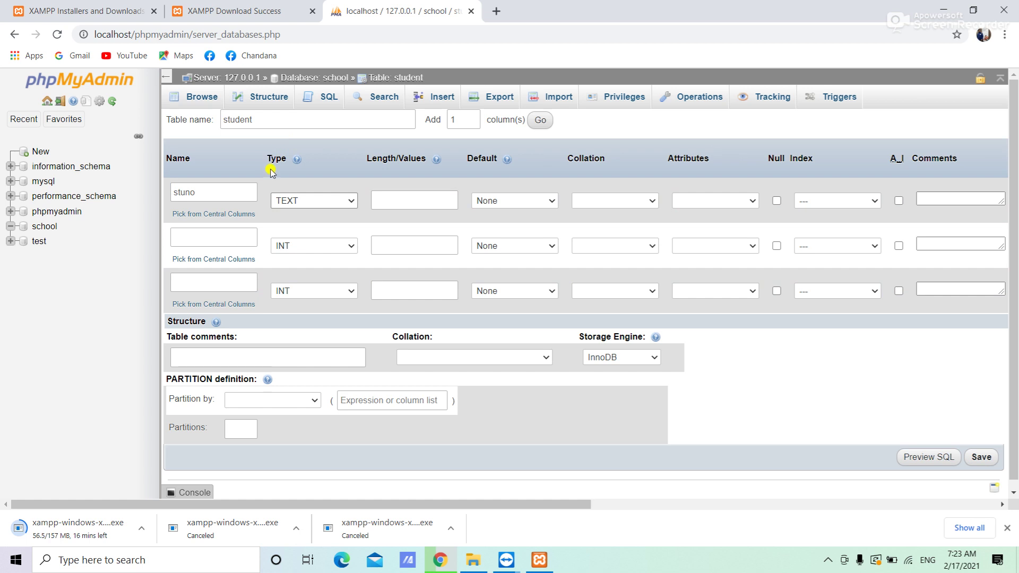
Step: Define the second column of the student table as name with type TEXT
click(222, 238)
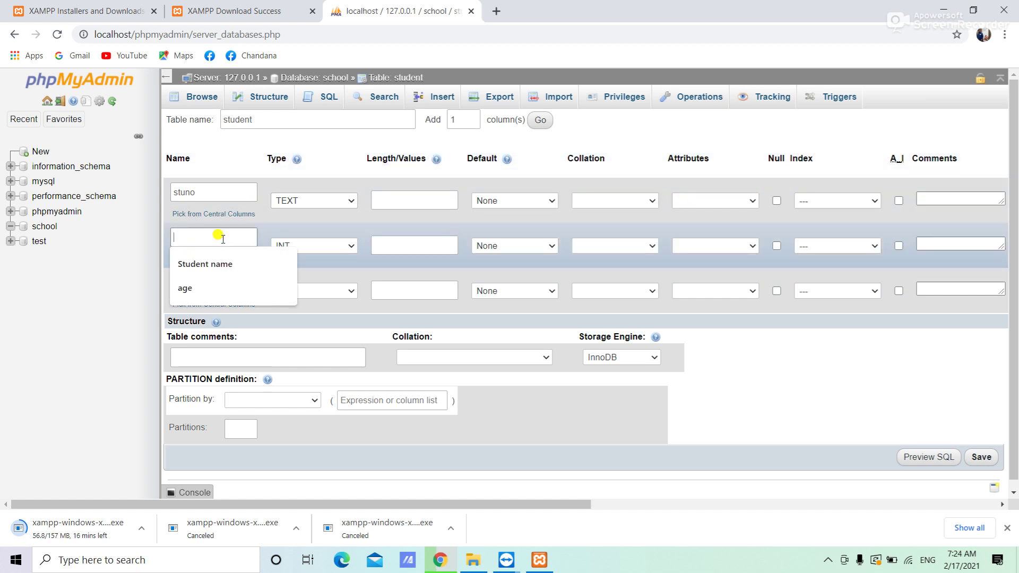
text(n)
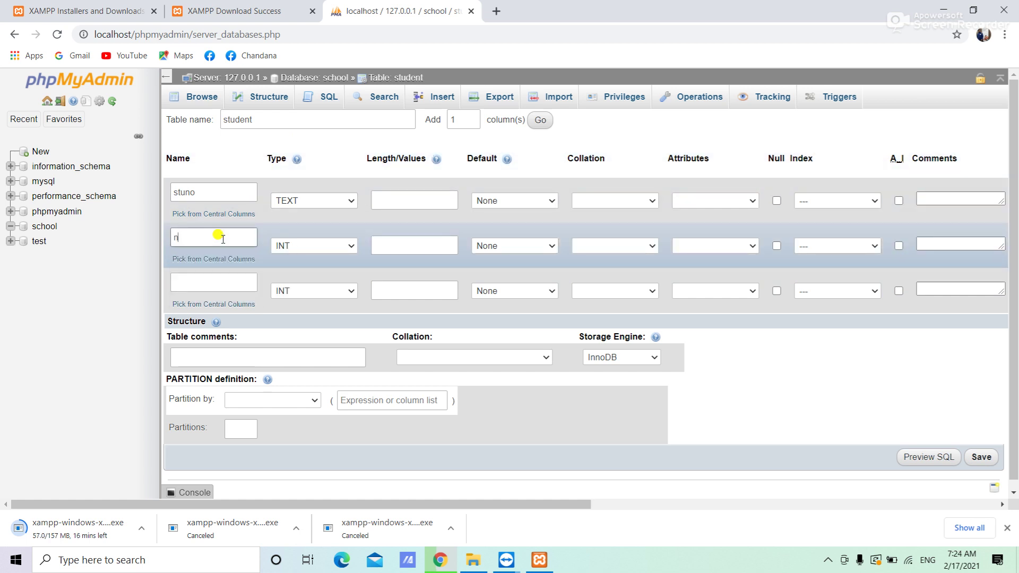
text(ame)
click(354, 254)
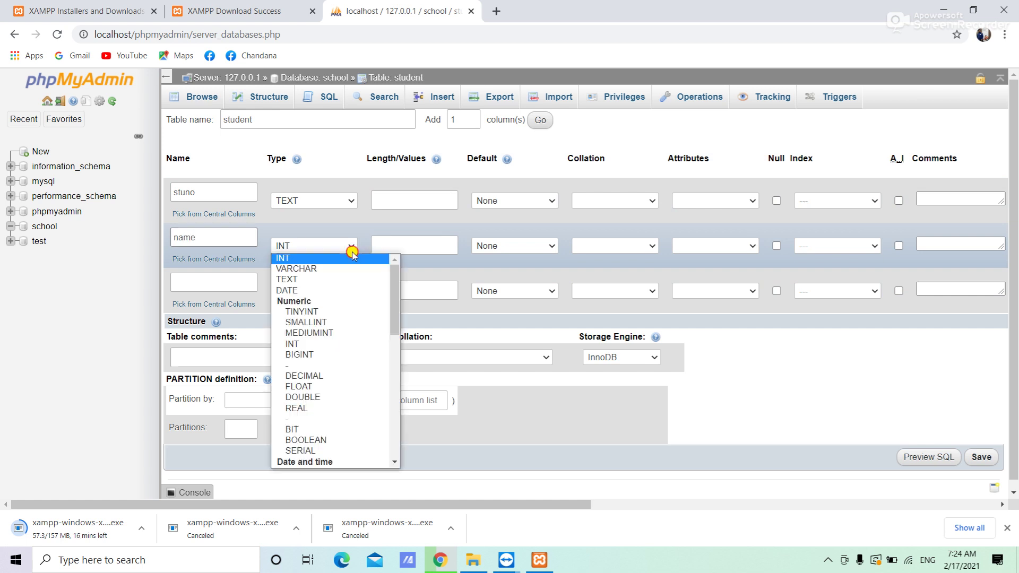
click(329, 282)
Step: Define the third column as address with type TEXT and save the student table
click(247, 279)
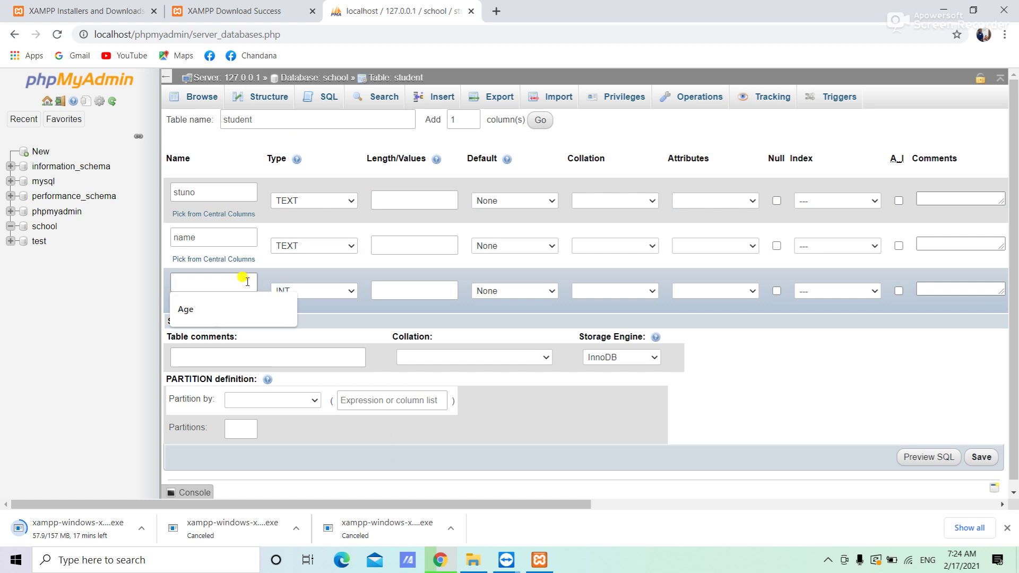
text(addre)
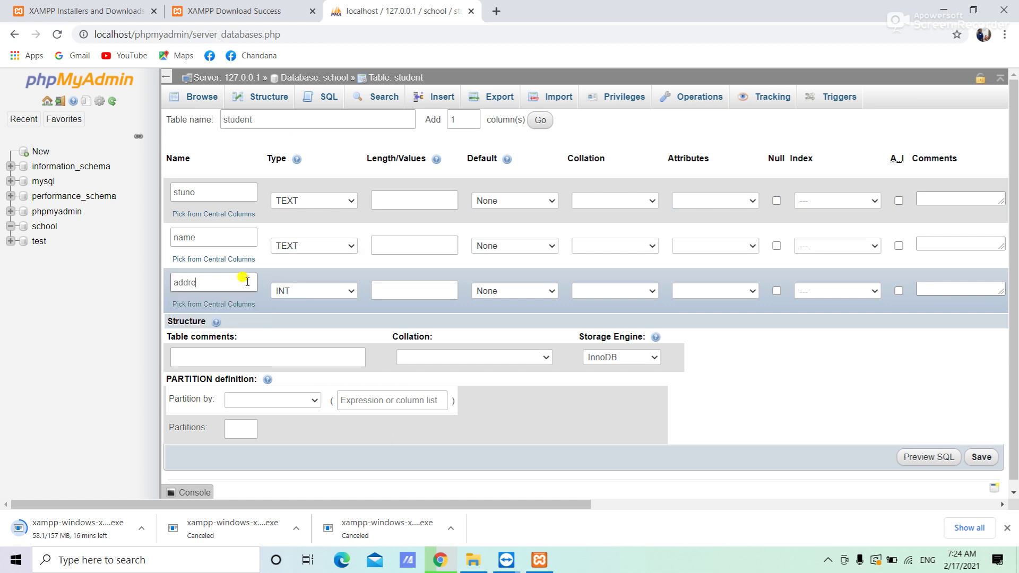
text(ss)
click(318, 289)
click(309, 326)
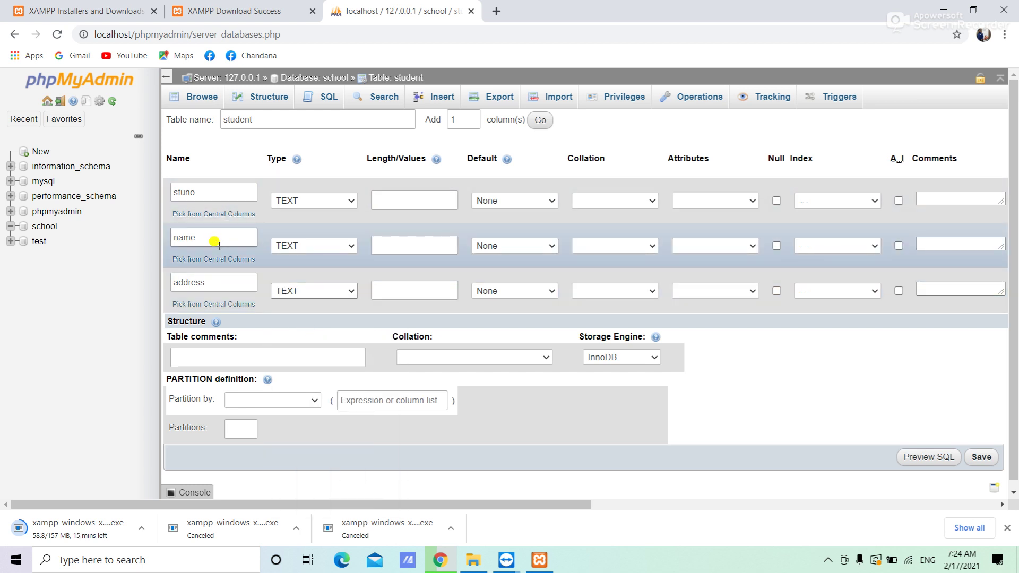
click(982, 457)
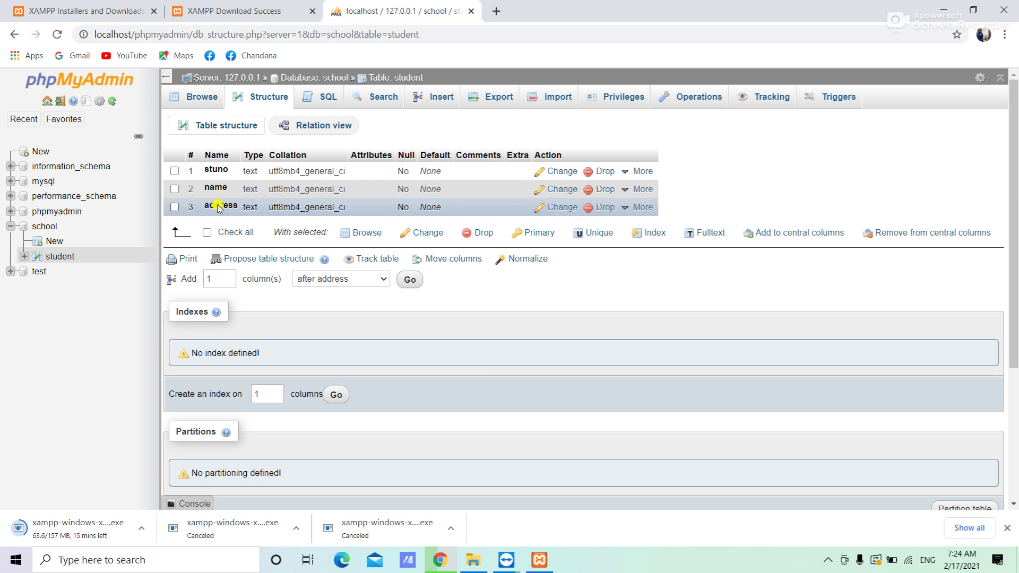
click(828, 563)
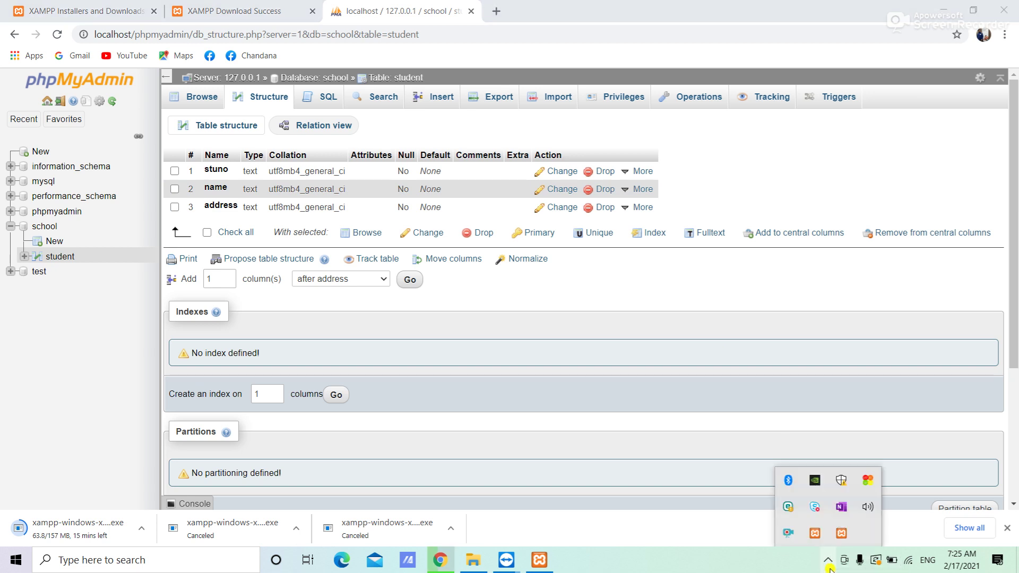
right_click(788, 533)
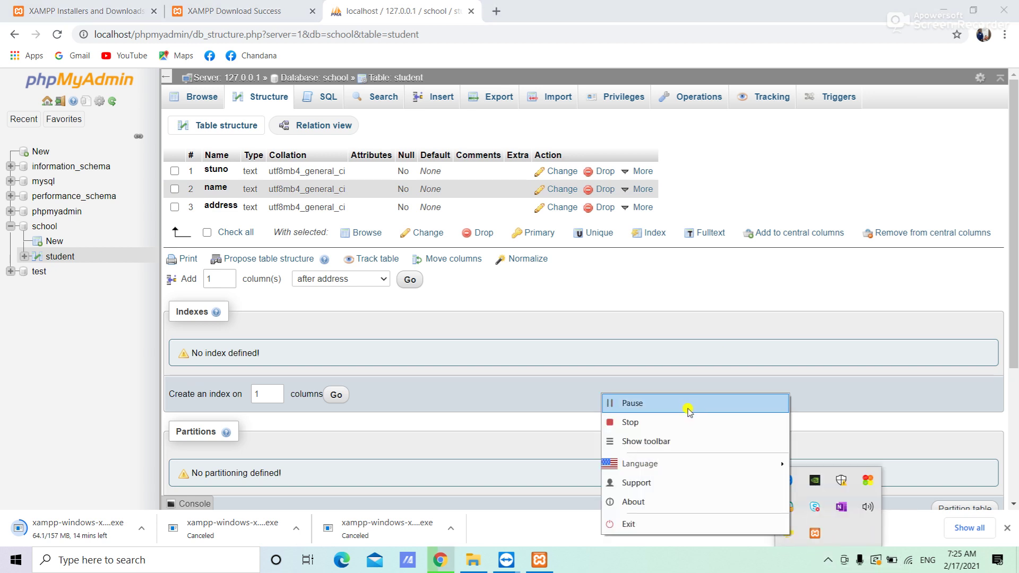
click(684, 405)
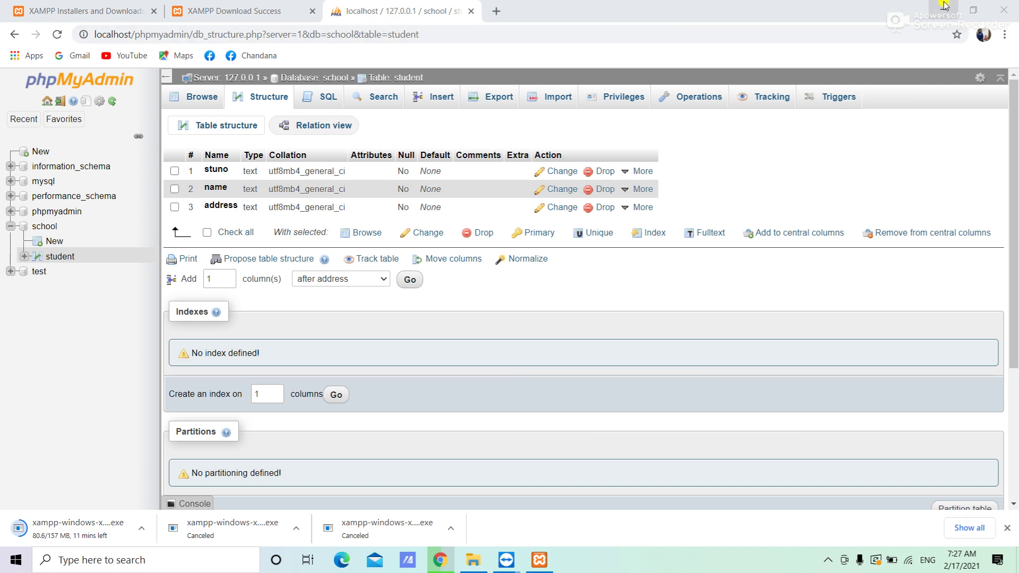
Step: Switch to the TeamViewer whiteboard and annotate it in red: write mySQL above the DB box, circle connector in the diagram, and underline the Python bullet
mouse_move(503, 558)
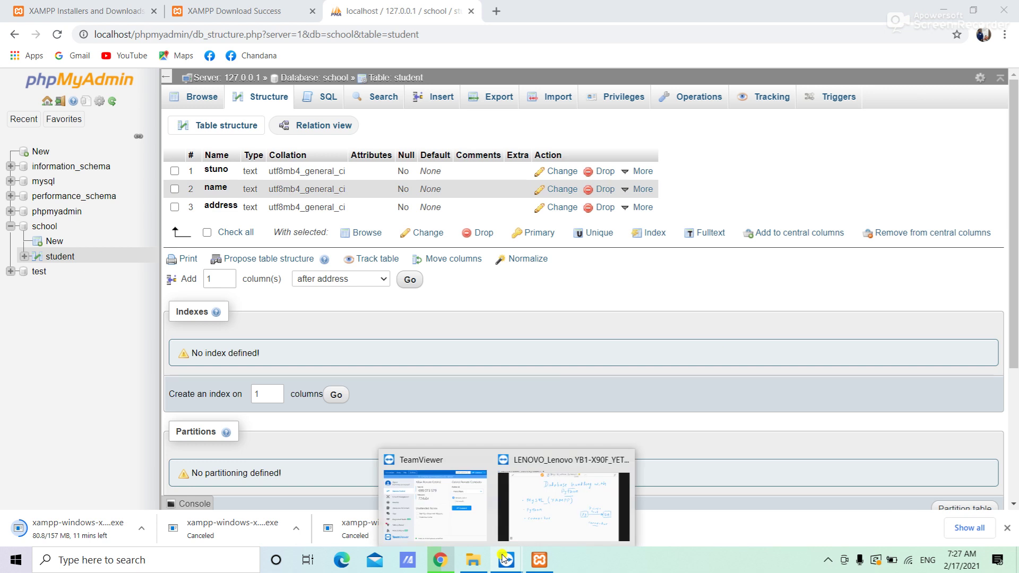
click(526, 520)
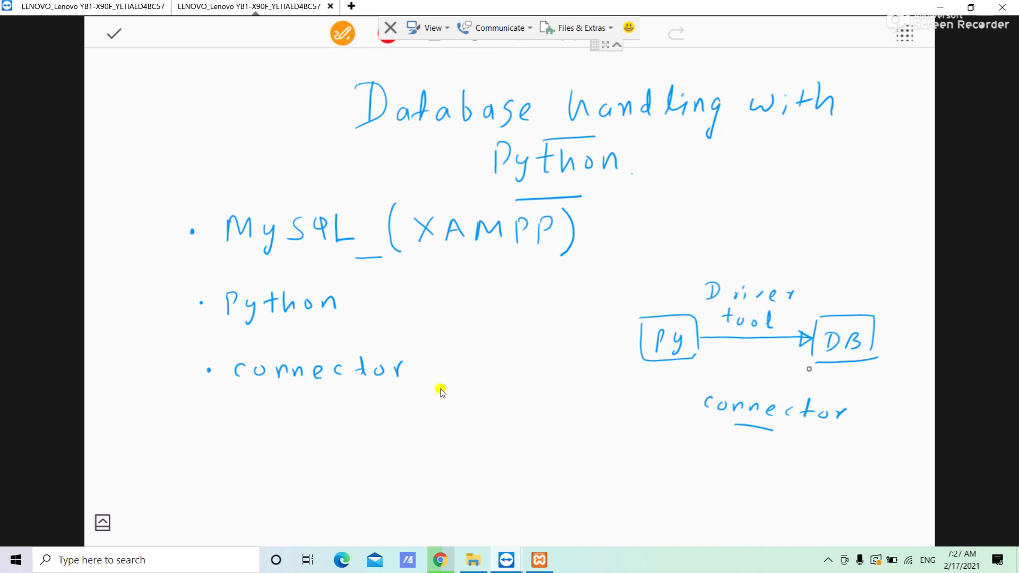
mouse_move(832, 295)
mouse_down()
mouse_move(848, 293)
mouse_move(866, 314)
mouse_move(891, 305)
mouse_move(923, 317)
mouse_up()
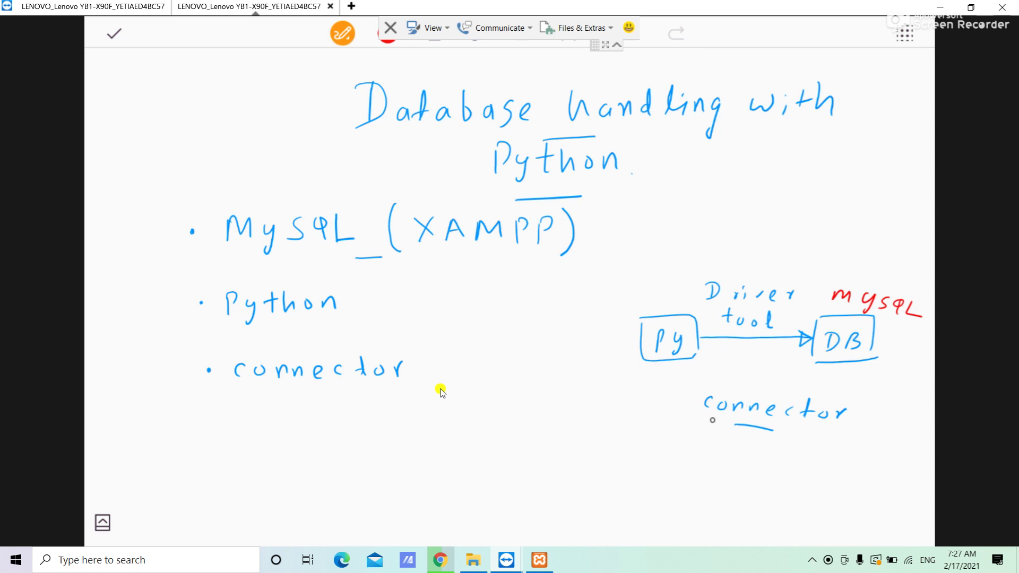
mouse_move(707, 419)
mouse_down()
mouse_move(743, 390)
mouse_move(842, 397)
mouse_move(823, 432)
mouse_move(712, 421)
mouse_up()
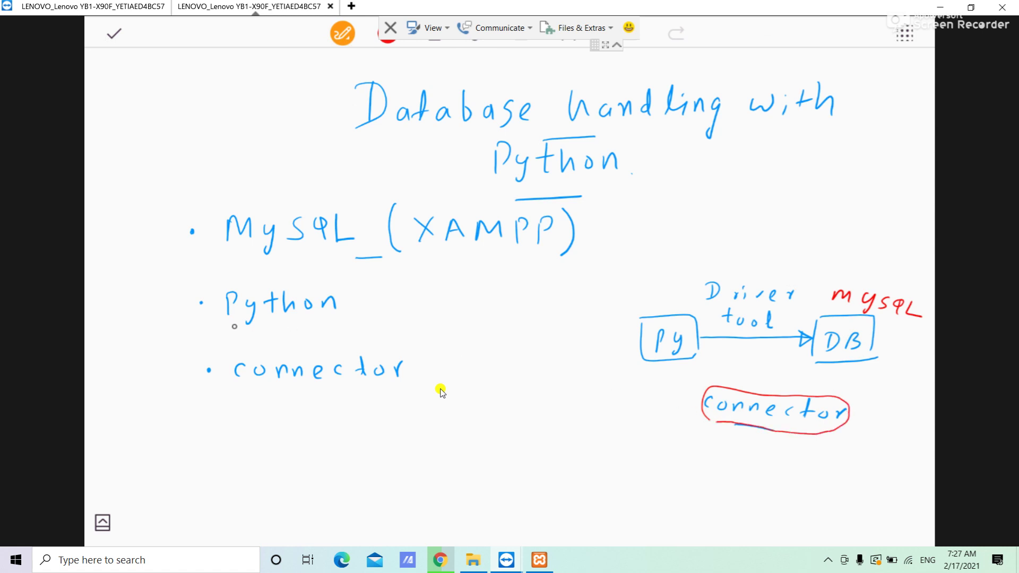
drag(220, 322, 343, 319)
Step: Handwrite cmd in red under the connector bullet, with the command "> pip install mysql-connector-python" beneath it
mouse_move(227, 413)
mouse_down()
mouse_move(225, 423)
mouse_move(250, 423)
mouse_up()
drag(271, 414, 242, 459)
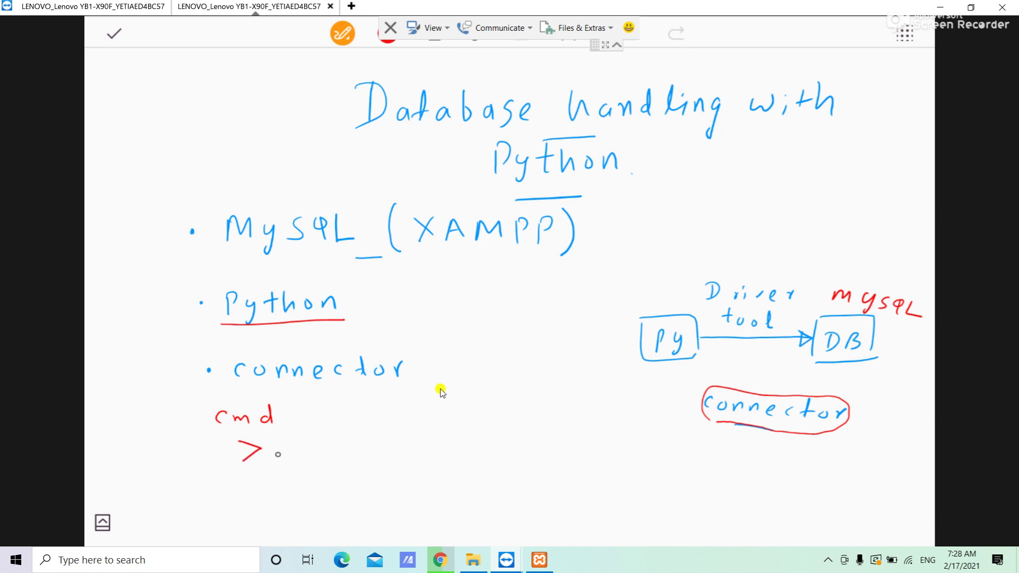
mouse_move(278, 447)
mouse_down()
mouse_move(280, 463)
mouse_move(313, 454)
mouse_move(389, 463)
mouse_move(395, 452)
mouse_move(412, 463)
mouse_move(433, 437)
mouse_move(429, 459)
mouse_up()
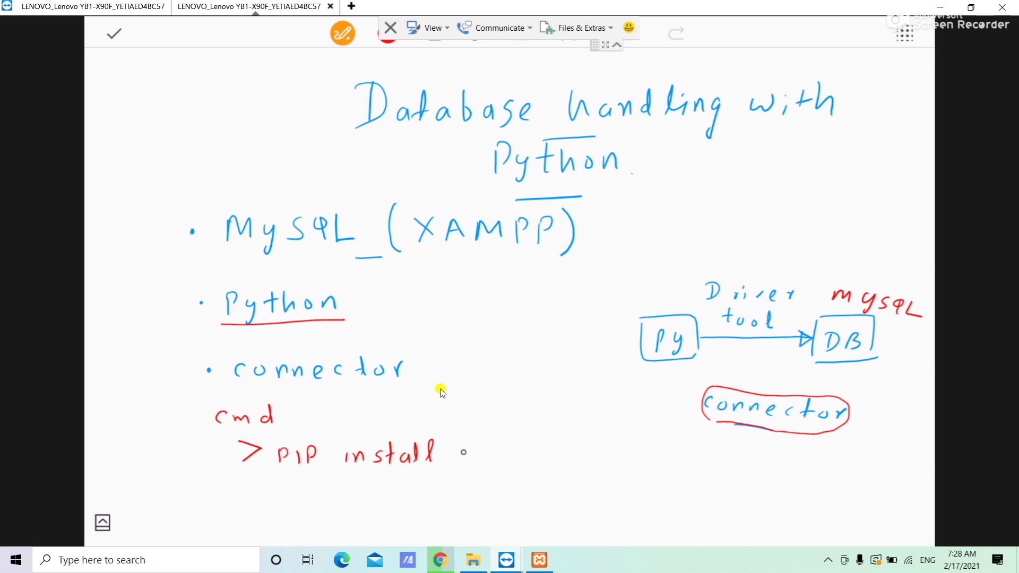
mouse_move(458, 449)
mouse_down()
mouse_move(487, 458)
mouse_move(489, 470)
mouse_move(529, 450)
mouse_move(540, 460)
mouse_move(585, 450)
mouse_move(622, 457)
mouse_up()
mouse_move(642, 447)
mouse_down()
mouse_move(639, 458)
mouse_move(666, 449)
mouse_up()
mouse_move(669, 449)
mouse_down()
mouse_move(709, 464)
mouse_move(725, 458)
mouse_up()
click(690, 451)
mouse_move(733, 451)
mouse_down()
mouse_move(728, 470)
mouse_move(750, 454)
mouse_move(746, 463)
mouse_up()
mouse_move(756, 442)
mouse_down()
mouse_move(753, 462)
mouse_move(762, 462)
mouse_up()
drag(769, 458, 771, 456)
drag(780, 454, 795, 463)
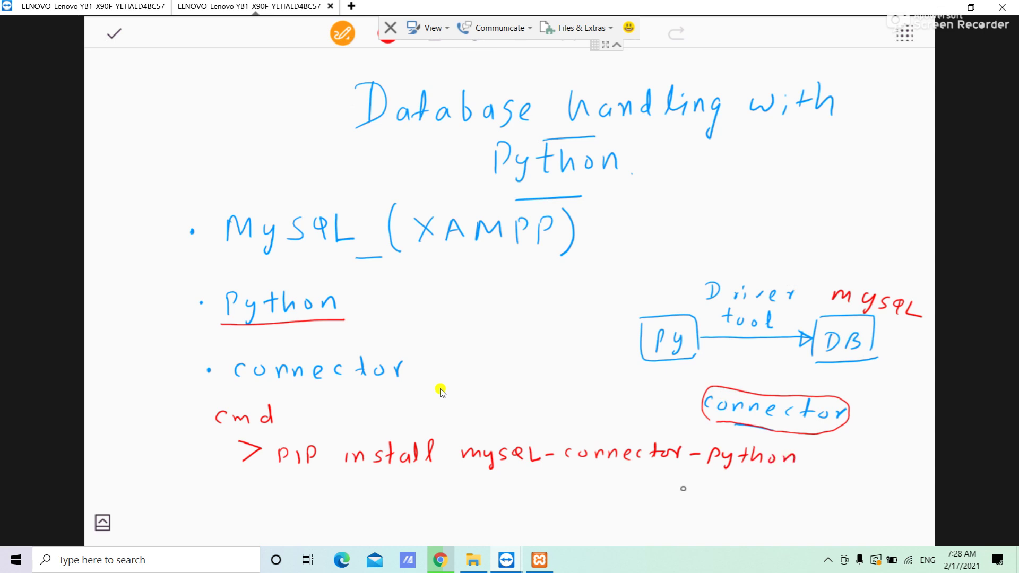